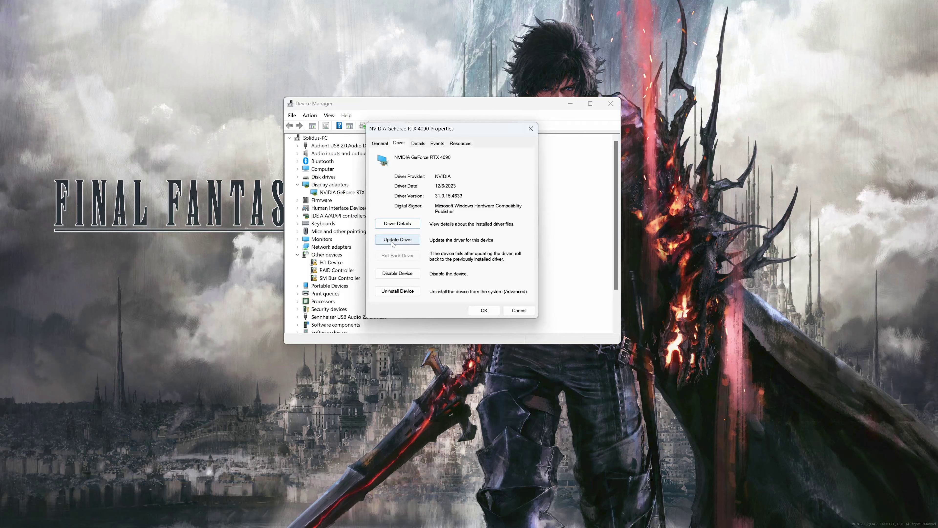
Search automatically for an updated NVIDIA GeForce RTX 4090 driver, and check for updates through Windows Update
{"action": "left_click", "coordinate": [392, 240]}
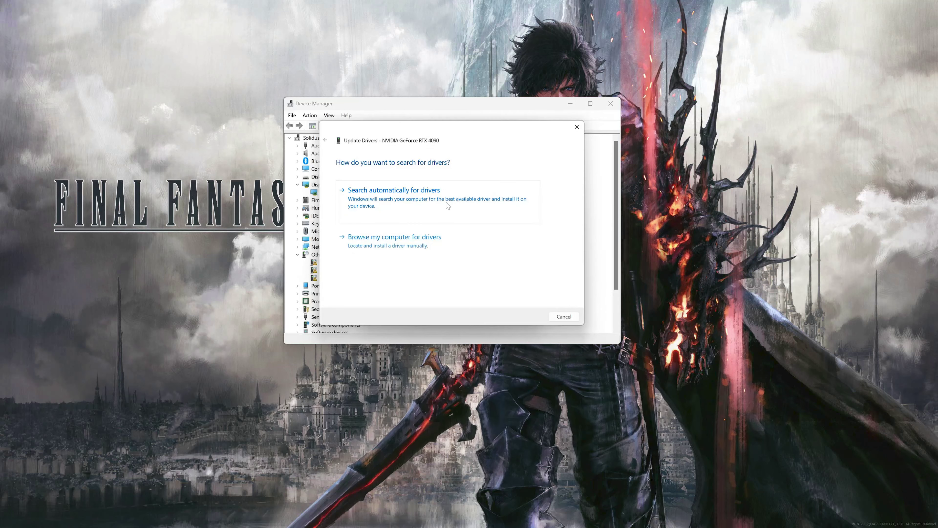
{"action": "left_click", "coordinate": [448, 205]}
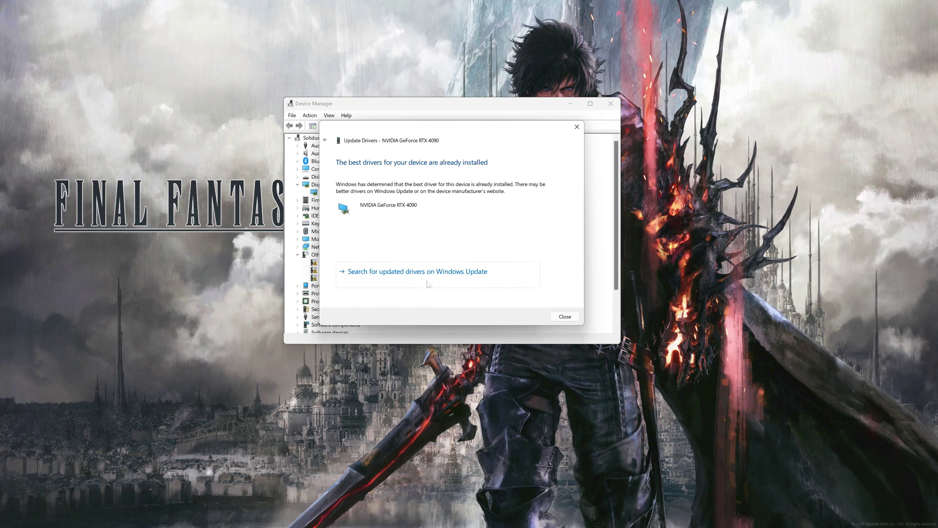
{"action": "left_click", "coordinate": [440, 274]}
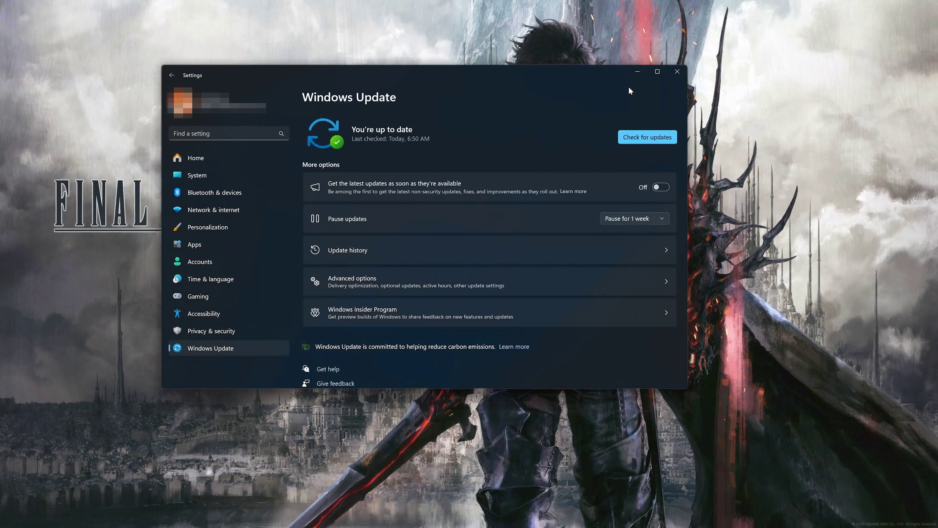
{"action": "left_click", "coordinate": [639, 139]}
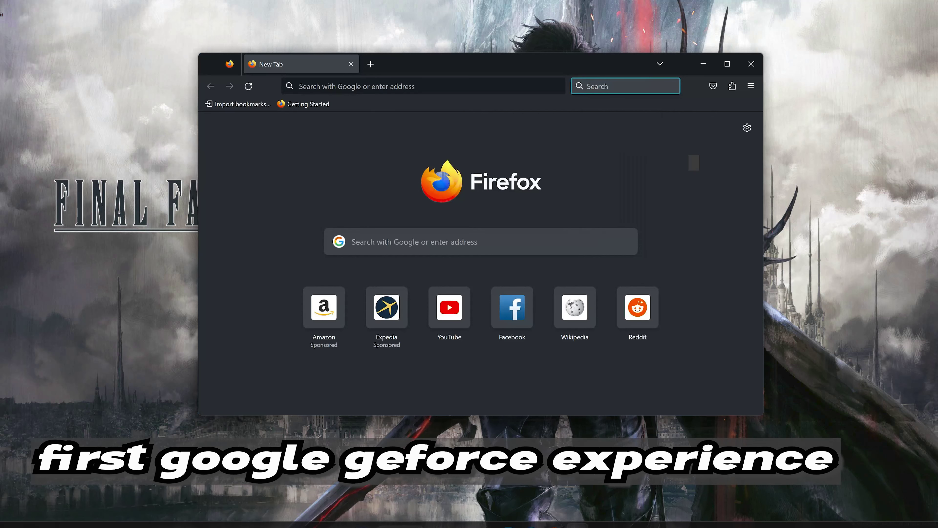
Search the web for "geforce experience" in Firefox and open NVIDIA's official GeForce Experience page
{"action": "type", "text": "g"}
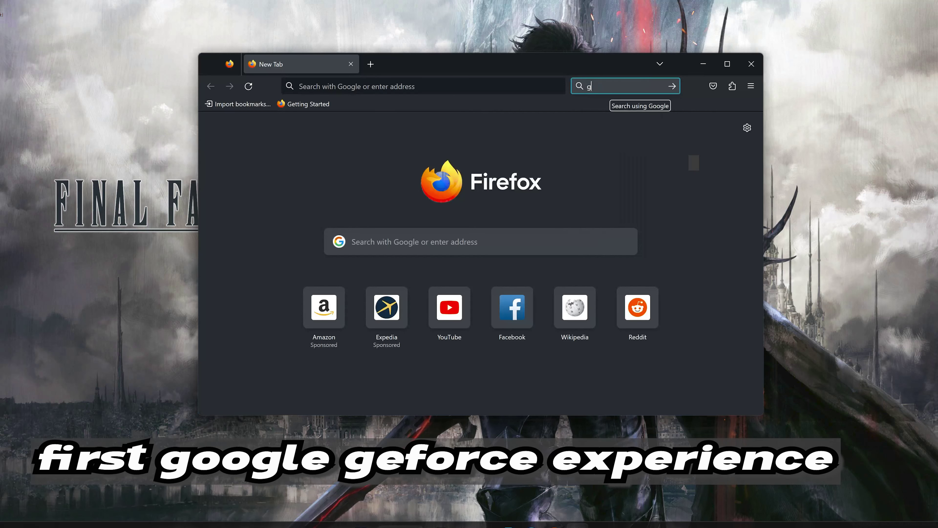
{"action": "type", "text": "eforce experience"}
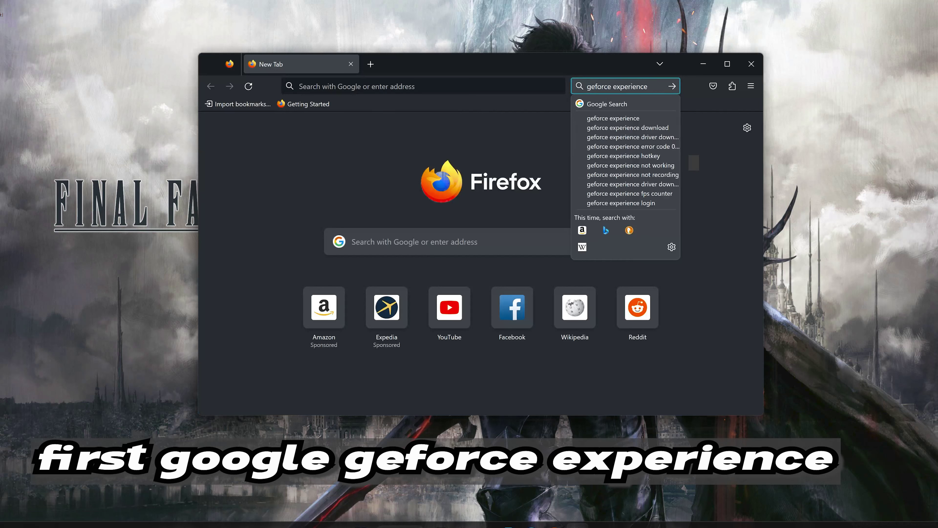
{"action": "key", "text": "Return"}
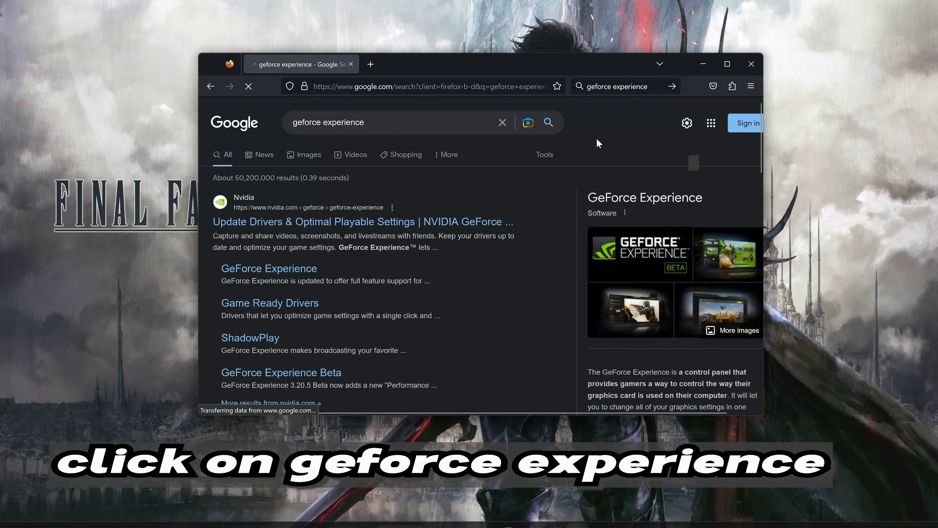
{"action": "scroll", "coordinate": [599, 143], "scroll_direction": "down", "scroll_amount": 2}
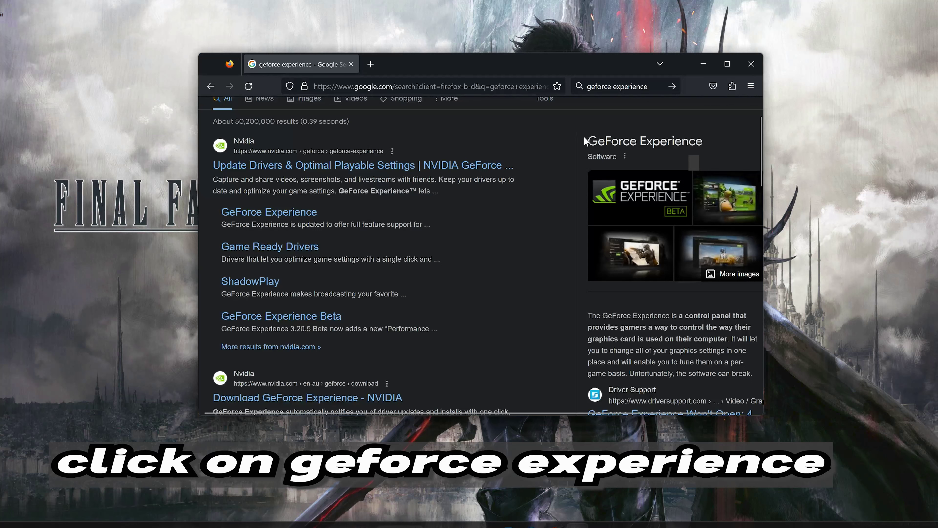
{"action": "left_click", "coordinate": [350, 166]}
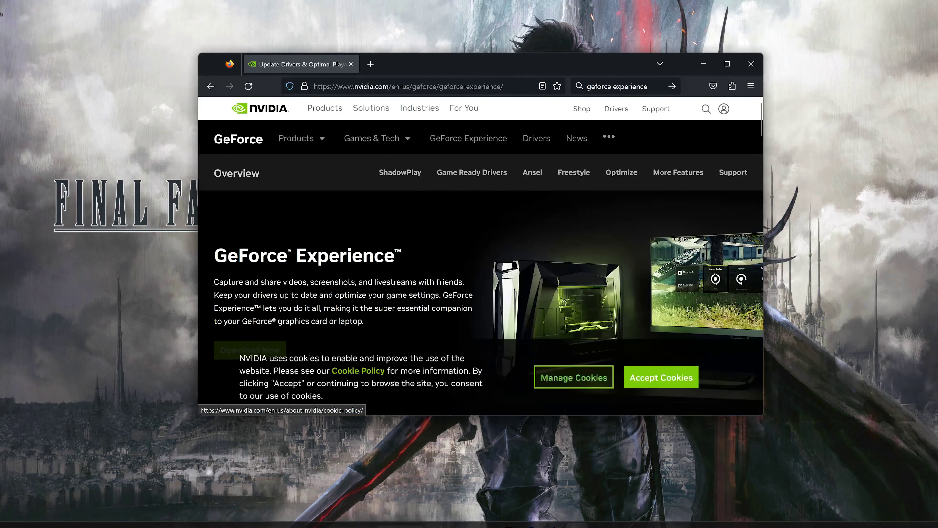
Accept the site's cookies, download GeForce Experience, and allow the NVIDIA Package Launcher to make changes to the device
{"action": "left_click", "coordinate": [635, 377]}
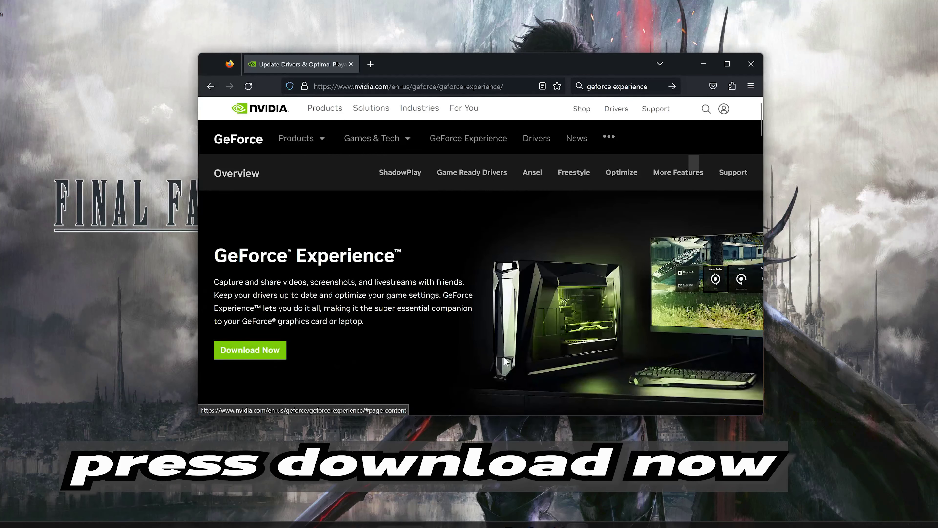
{"action": "left_click", "coordinate": [250, 349]}
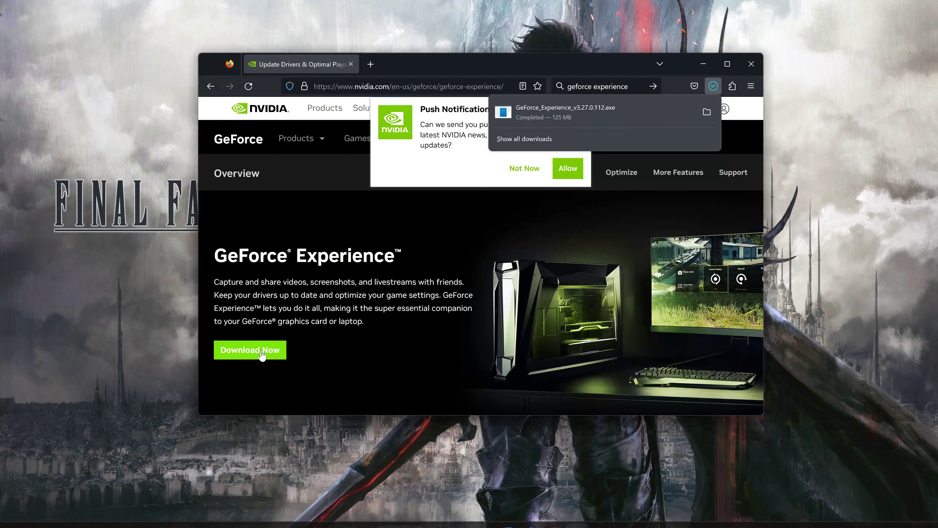
{"action": "left_click", "coordinate": [750, 64]}
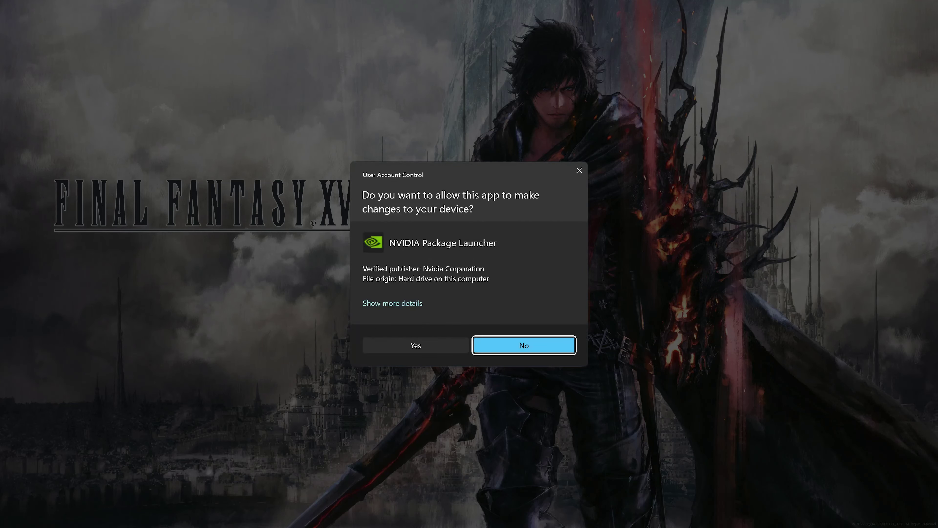
{"action": "left_click", "coordinate": [425, 346]}
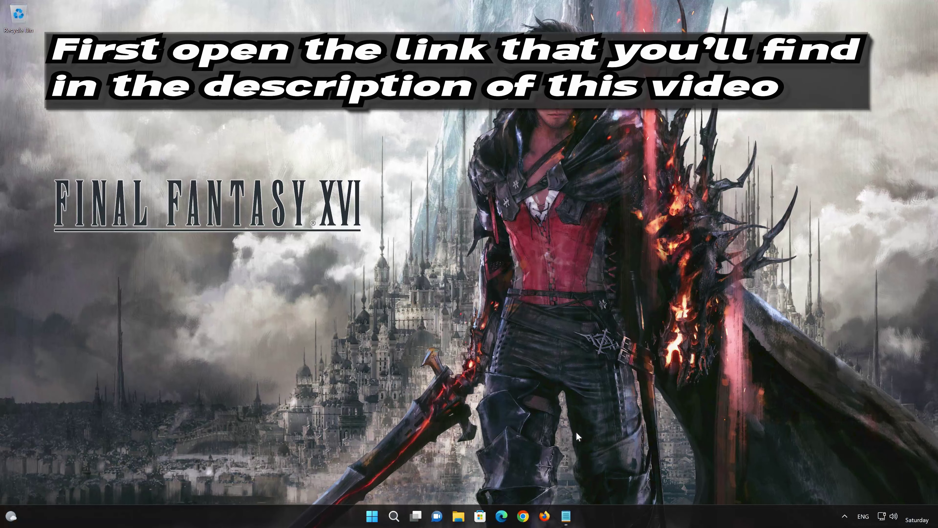
Copy the learn.microsoft.com latest-supported-vc-redist link from the Notepad file and open it in Firefox
{"action": "left_click", "coordinate": [544, 516]}
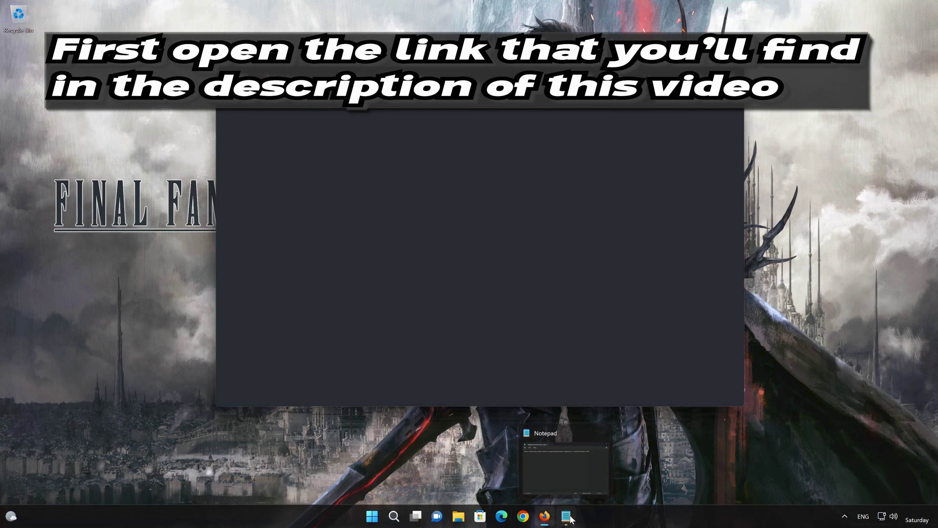
{"action": "left_click", "coordinate": [566, 516]}
{"action": "left_click_drag", "start_coordinate": [622, 129], "coordinate": [308, 132]}
{"action": "key", "text": "ctrl+c"}
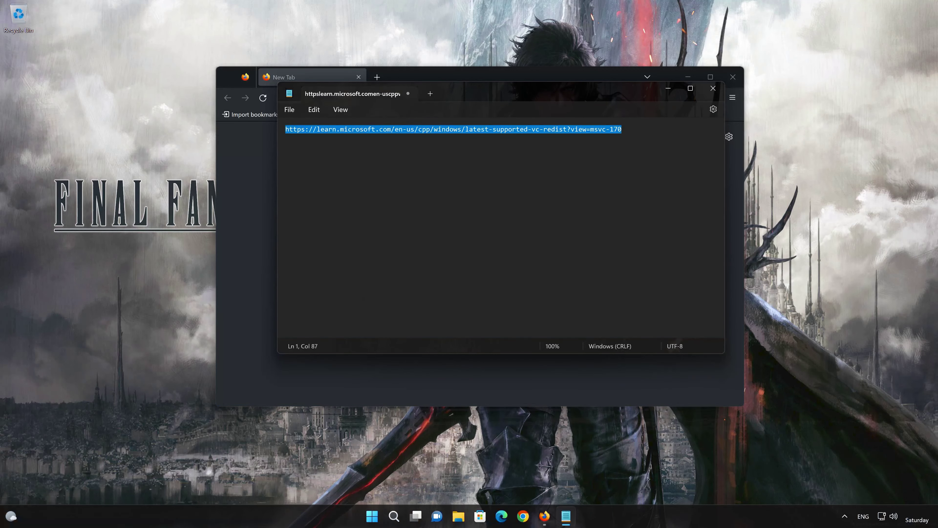
{"action": "left_click", "coordinate": [668, 88]}
{"action": "right_click", "coordinate": [409, 97]}
{"action": "left_click", "coordinate": [430, 168]}
{"action": "key", "text": "Return"}
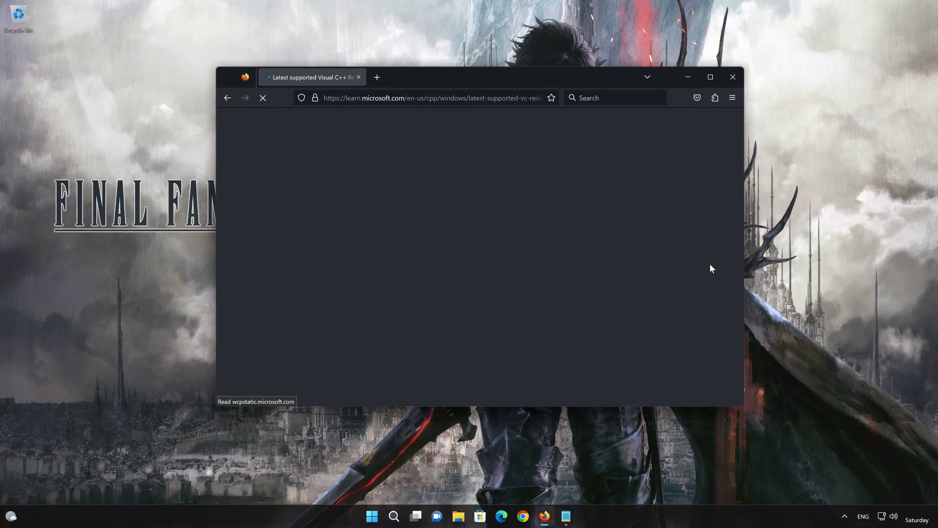
Download the X86 and X64 Visual C++ Redistributable installers from the Microsoft page, and close the browser
{"action": "scroll", "coordinate": [709, 264], "scroll_direction": "down", "scroll_amount": 10}
{"action": "scroll", "coordinate": [662, 298], "scroll_direction": "up", "scroll_amount": 1}
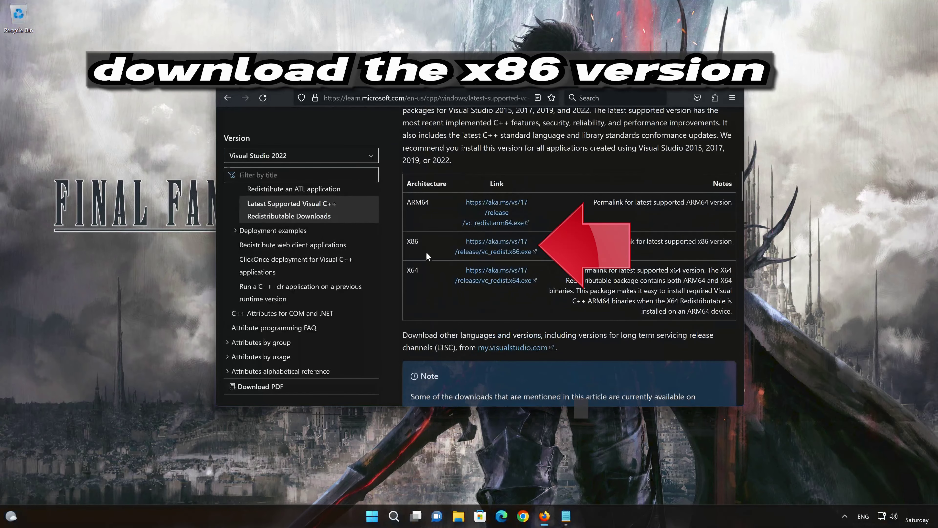
{"action": "left_click", "coordinate": [495, 243]}
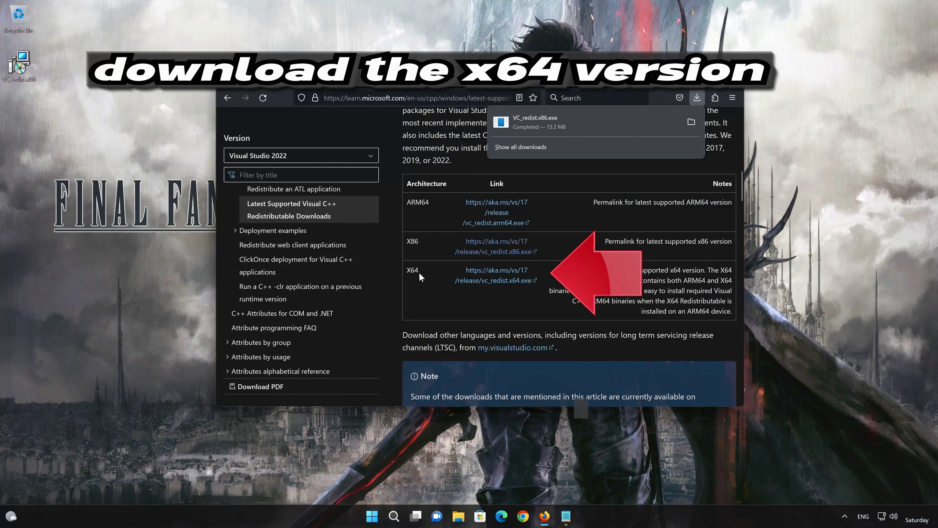
{"action": "left_click", "coordinate": [511, 281]}
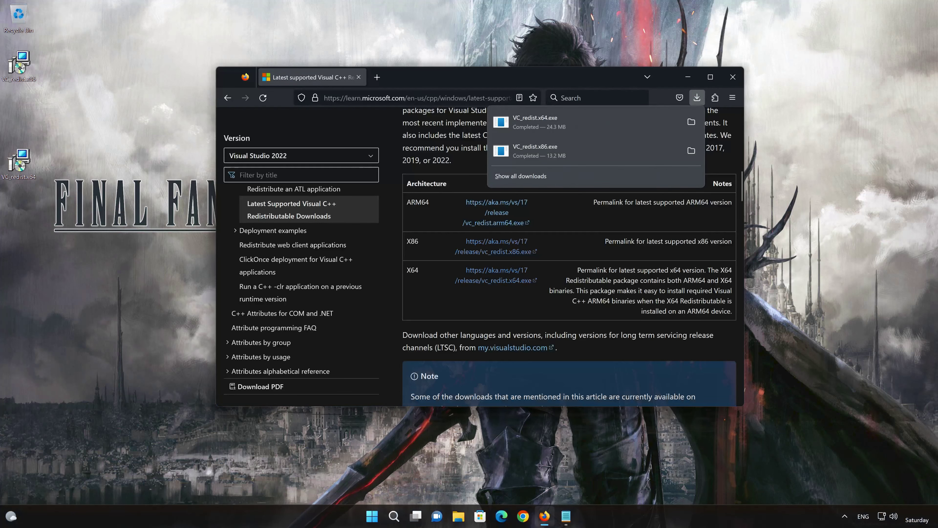
{"action": "left_click", "coordinate": [726, 81]}
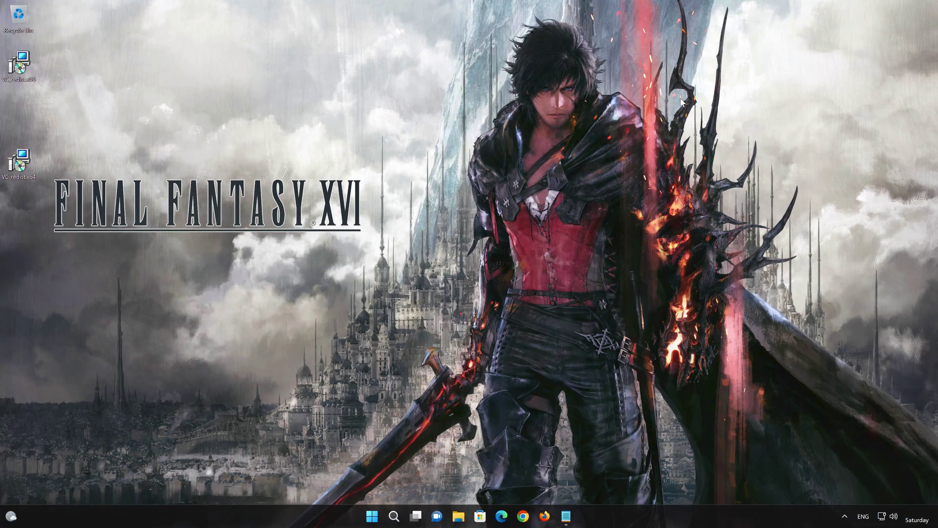
Install the Microsoft Visual C++ 2015-2022 Redistributable (x86), agreeing to the license terms and allowing changes to the device
{"action": "double_click", "coordinate": [19, 69]}
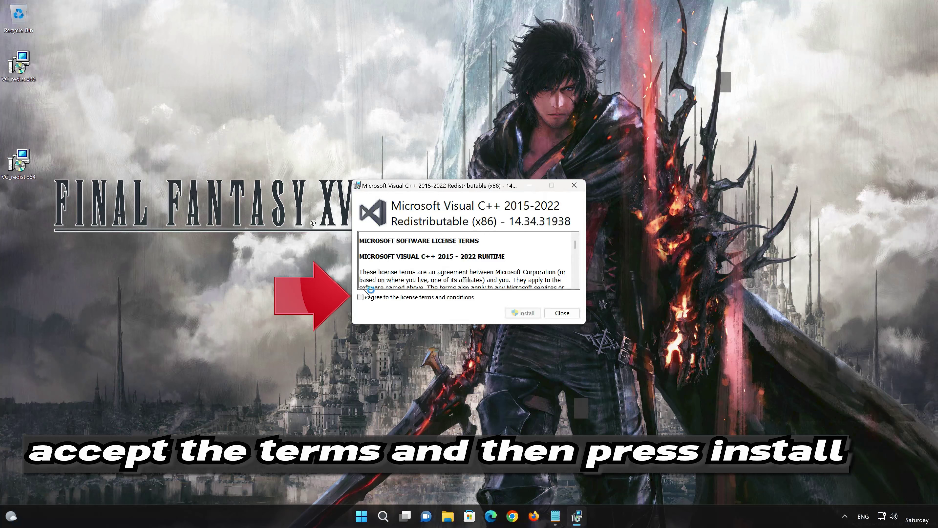
{"action": "left_click", "coordinate": [360, 297]}
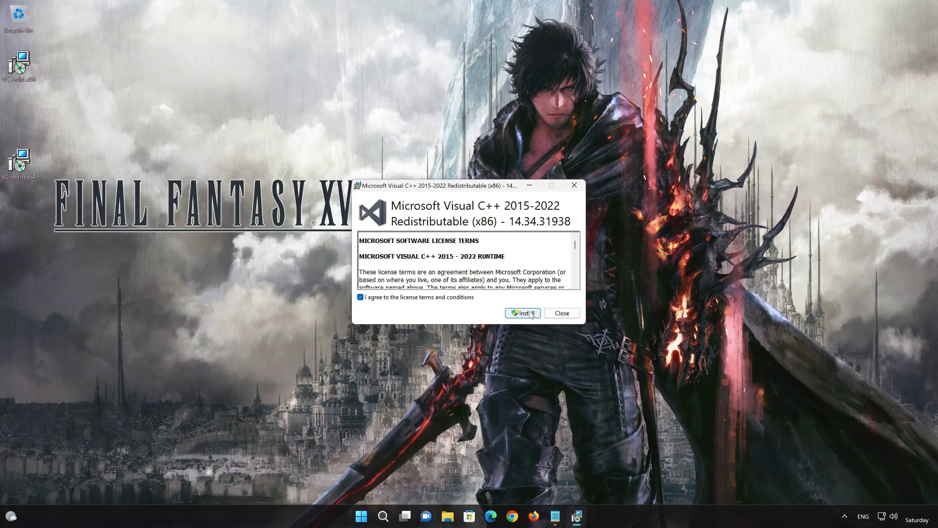
{"action": "left_click", "coordinate": [528, 313]}
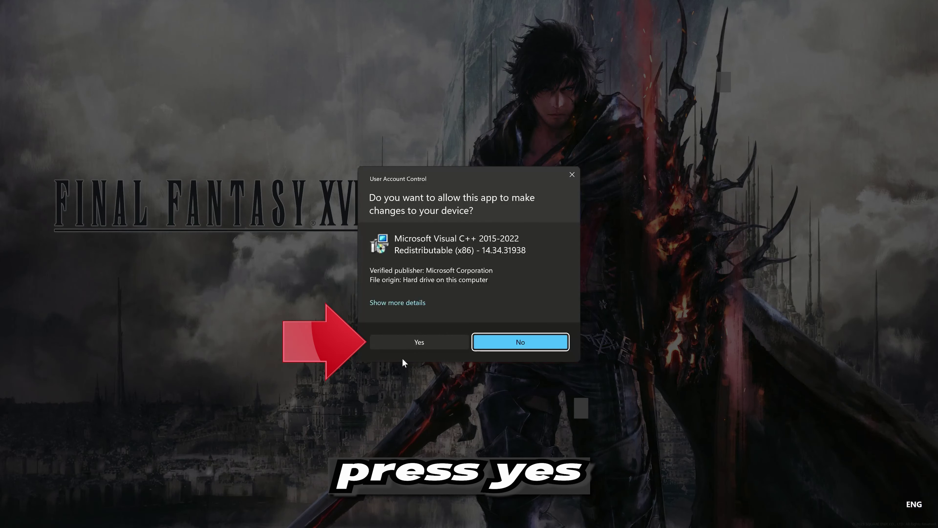
{"action": "left_click", "coordinate": [417, 346]}
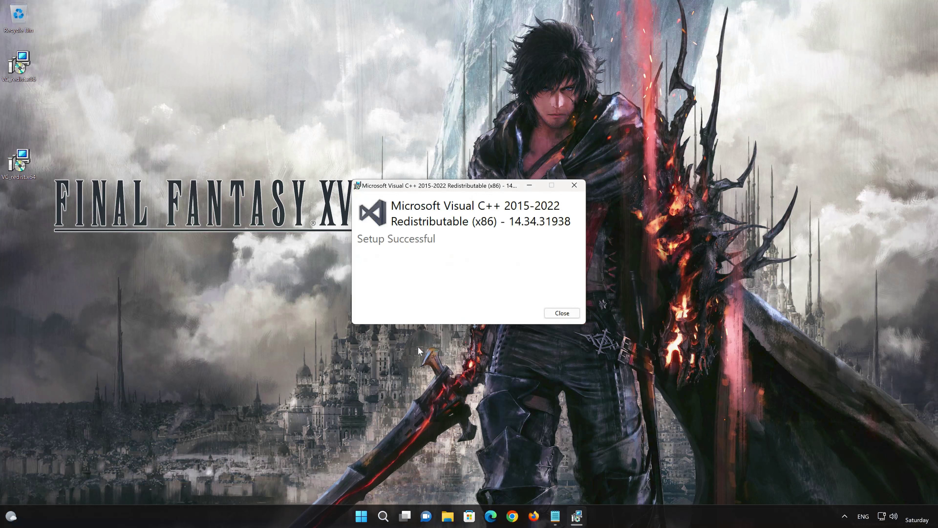
{"action": "left_click", "coordinate": [562, 312]}
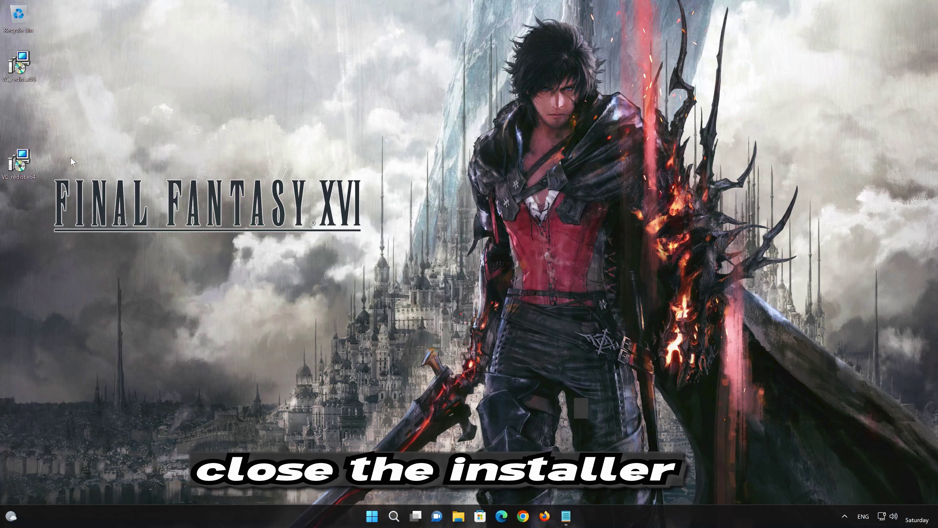
Install the Microsoft Visual C++ 2015-2022 Redistributable (x64), agreeing to the license terms and allowing changes to the device
{"action": "double_click", "coordinate": [18, 171]}
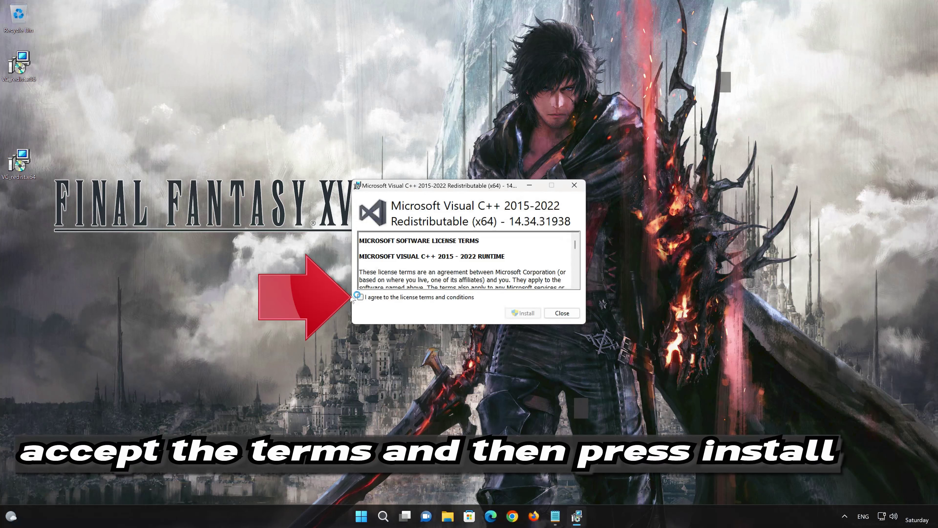
{"action": "left_click", "coordinate": [360, 297]}
{"action": "left_click", "coordinate": [529, 313]}
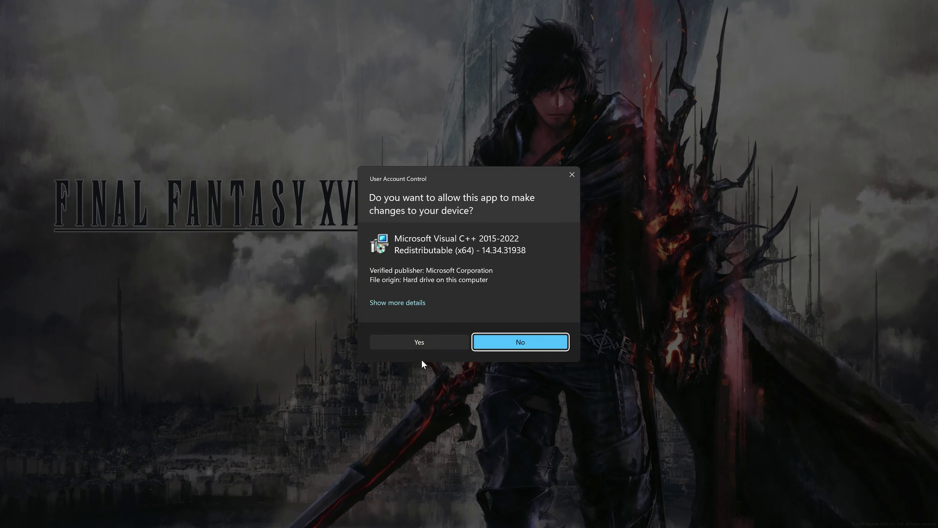
{"action": "left_click", "coordinate": [414, 342]}
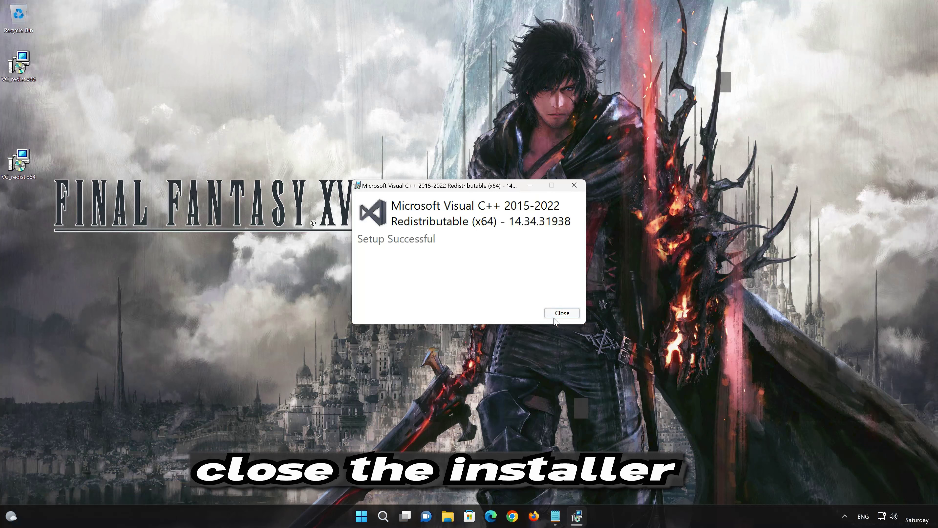
{"action": "left_click", "coordinate": [561, 314]}
{"action": "left_click", "coordinate": [559, 312]}
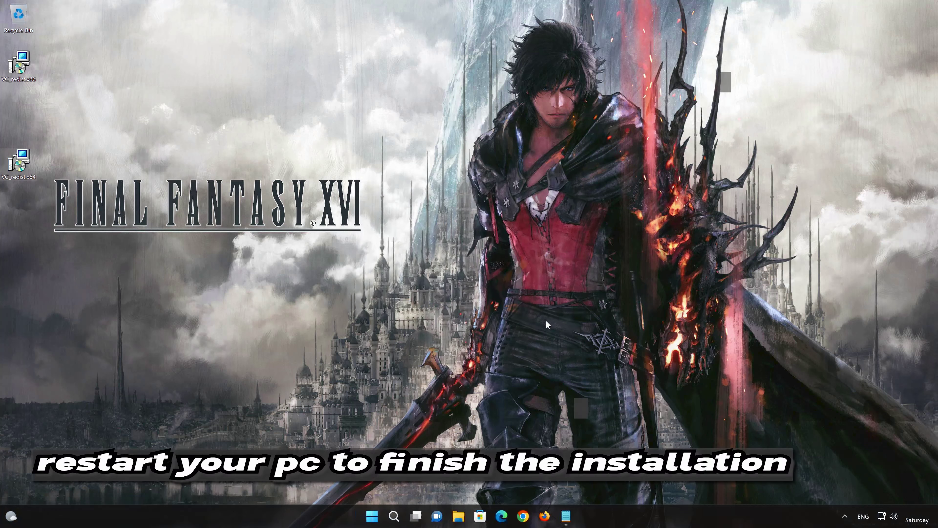
Restart the PC to finish the redistributable installation
{"action": "left_click", "coordinate": [371, 515]}
{"action": "left_click", "coordinate": [589, 483]}
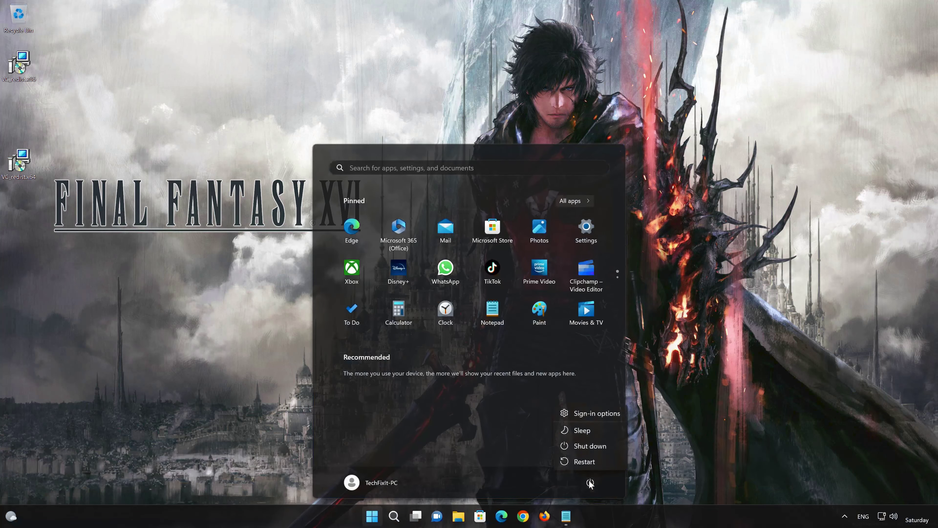
{"action": "left_click", "coordinate": [594, 458]}
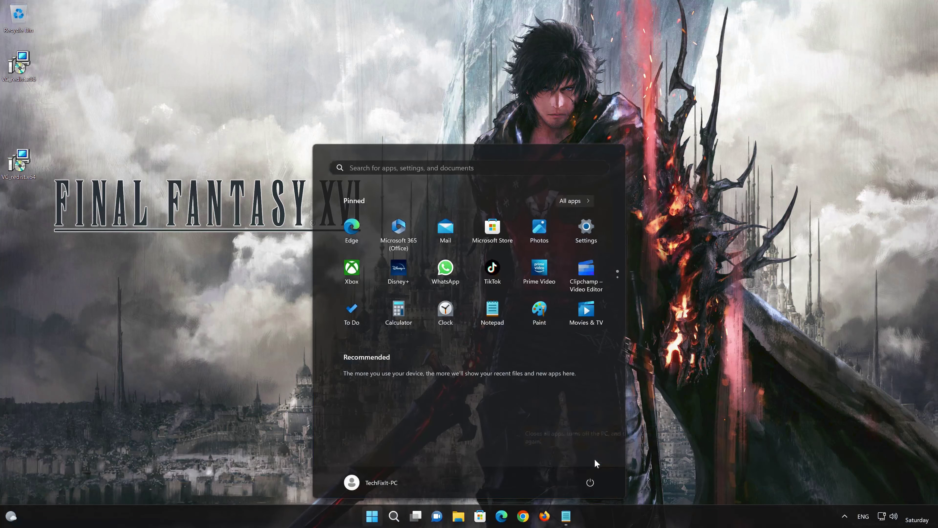
Open the copied Microsoft Download Center link for the DirectX Software Development Kit in Firefox and locate its download option
{"action": "left_click", "coordinate": [364, 369]}
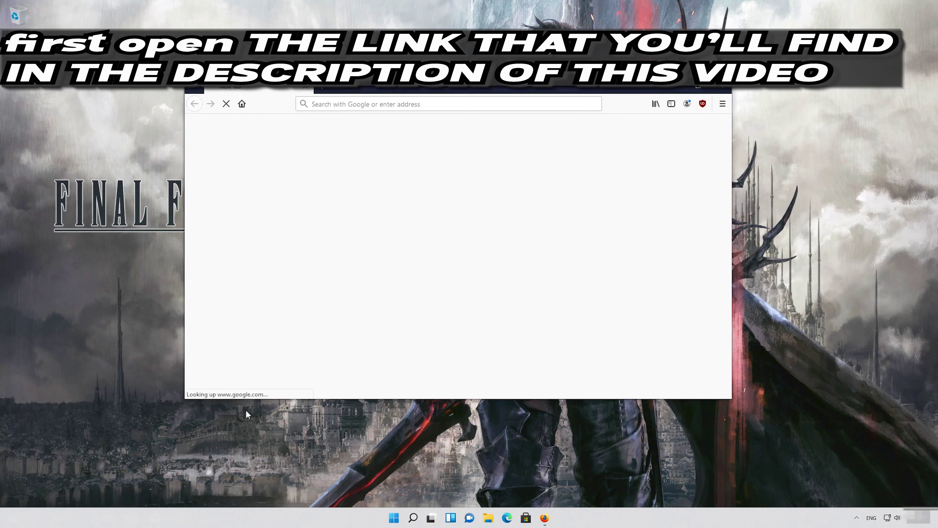
{"action": "right_click", "coordinate": [417, 105]}
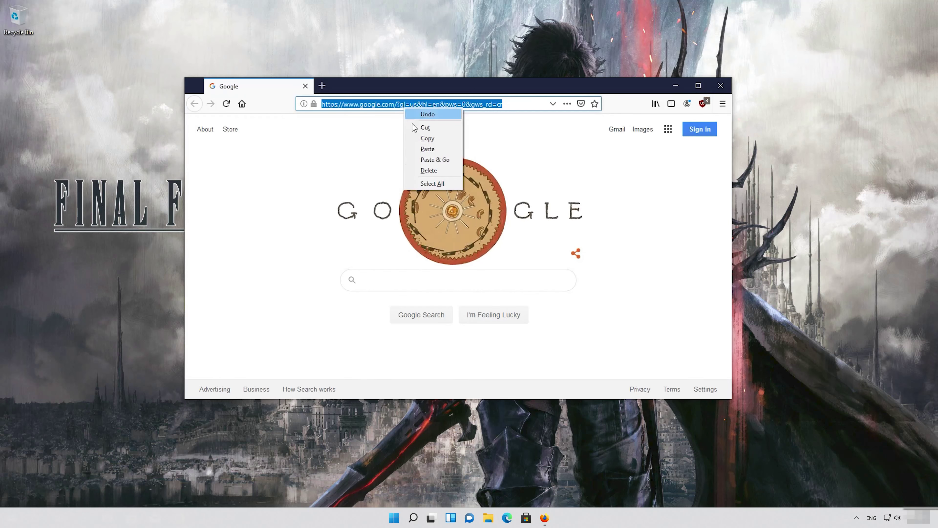
{"action": "left_click", "coordinate": [427, 161]}
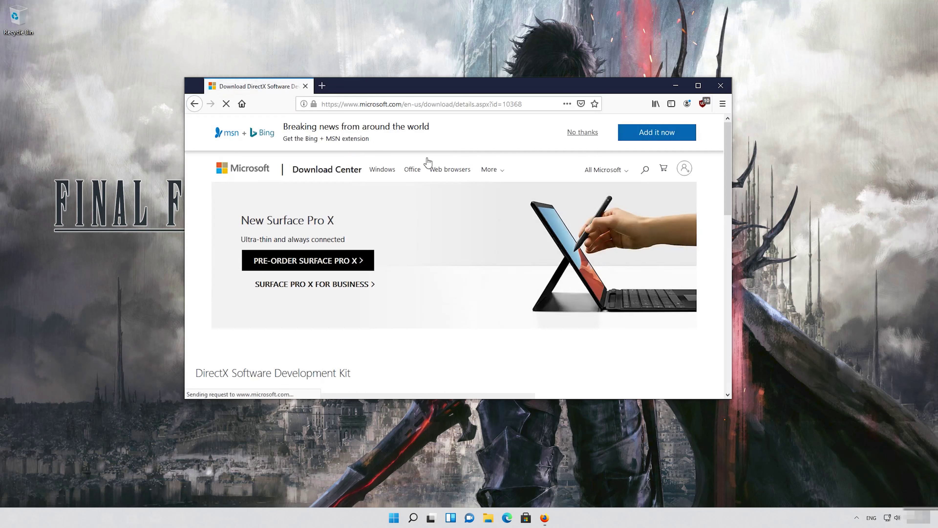
{"action": "scroll", "coordinate": [425, 197], "scroll_direction": "down", "scroll_amount": 2}
{"action": "scroll", "coordinate": [425, 196], "scroll_direction": "down", "scroll_amount": 4}
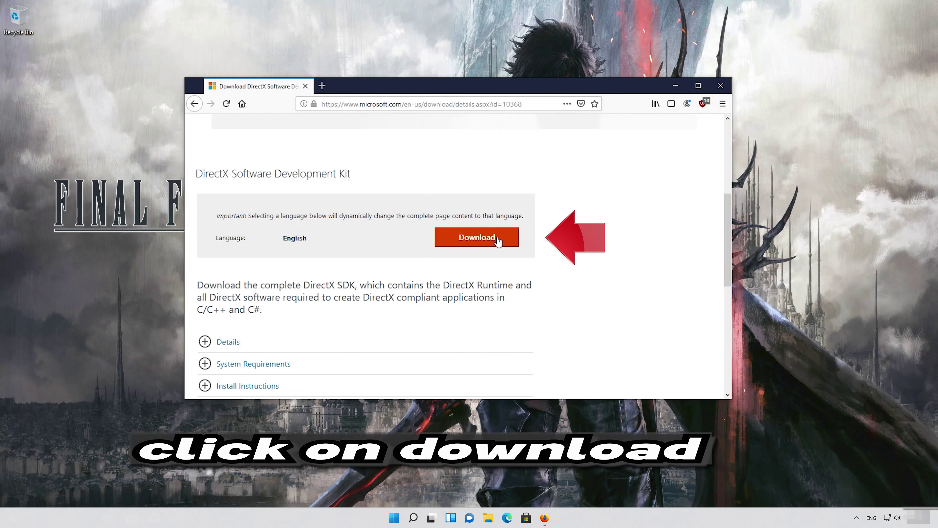
Download the DirectX Software Development Kit installer dxsdk_aug2006.exe, save it, and close the browser
{"action": "left_click", "coordinate": [482, 242]}
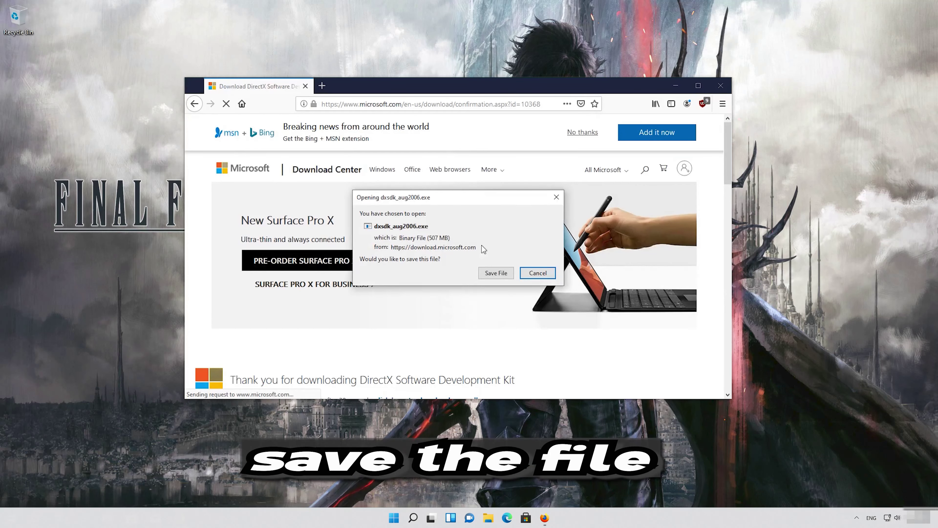
{"action": "left_click", "coordinate": [500, 277]}
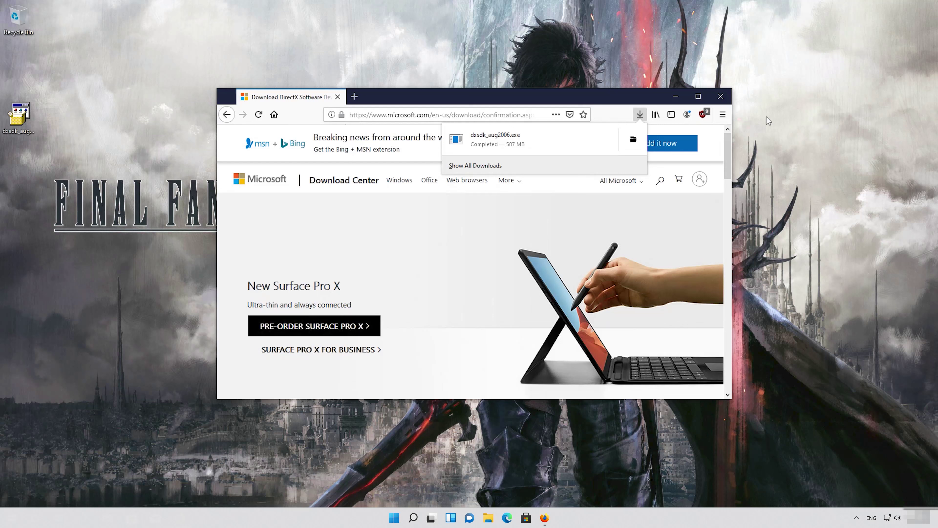
{"action": "left_click", "coordinate": [730, 101]}
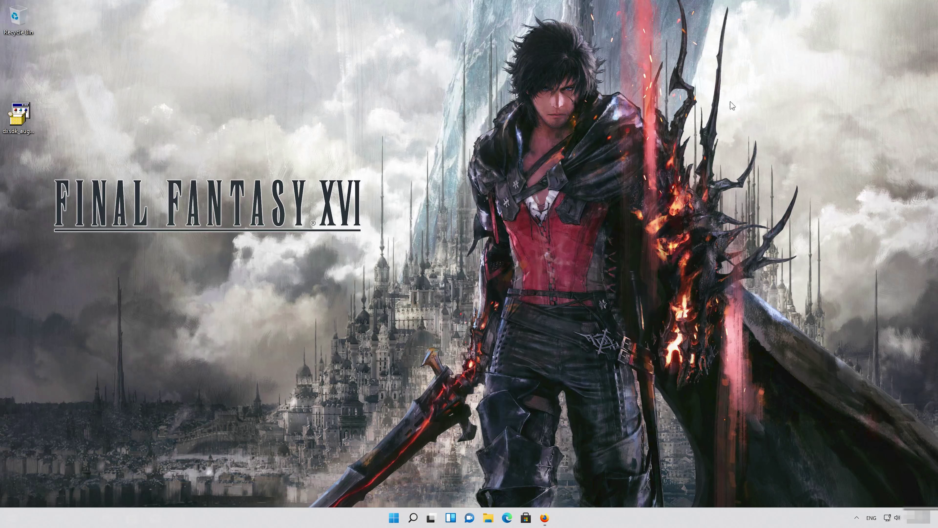
Run dxsdk_aug2006 from the desktop, accept its license agreement, and unzip the setup files to the default folder
{"action": "double_click", "coordinate": [22, 123]}
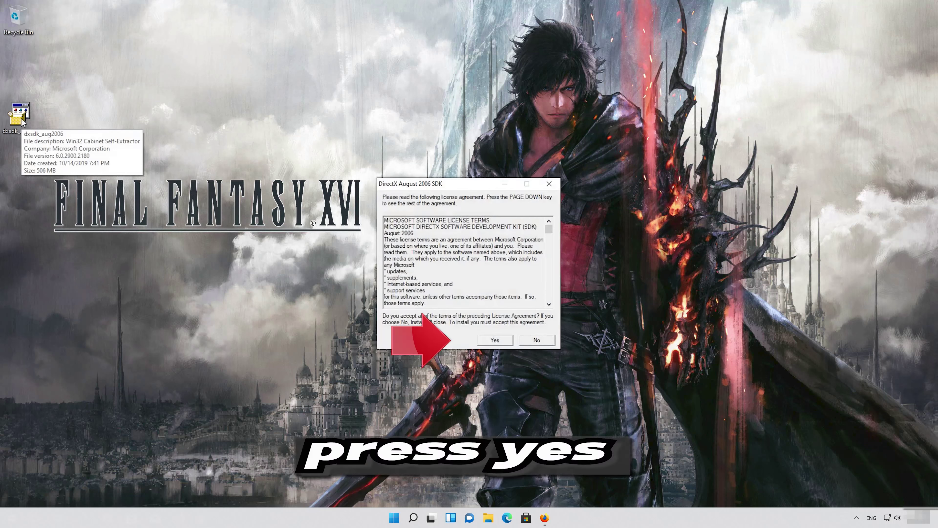
{"action": "left_click", "coordinate": [495, 340]}
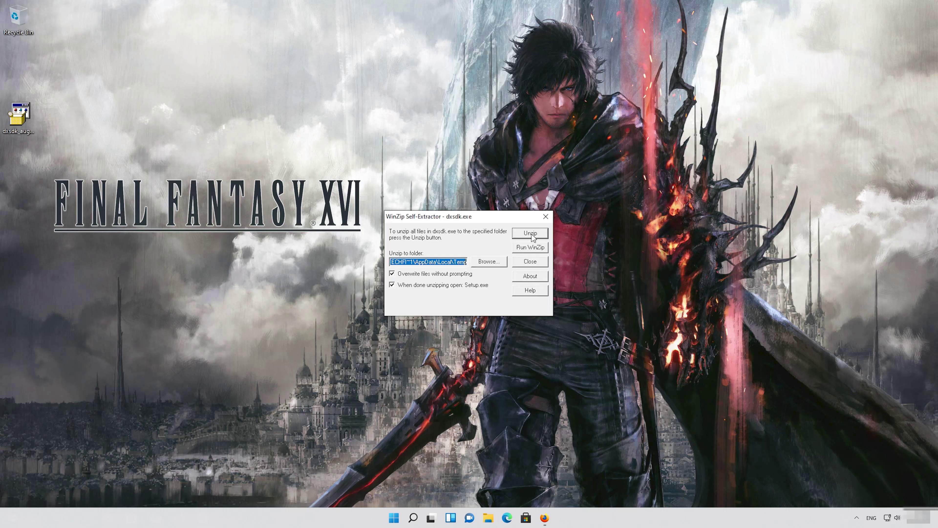
{"action": "left_click", "coordinate": [531, 234]}
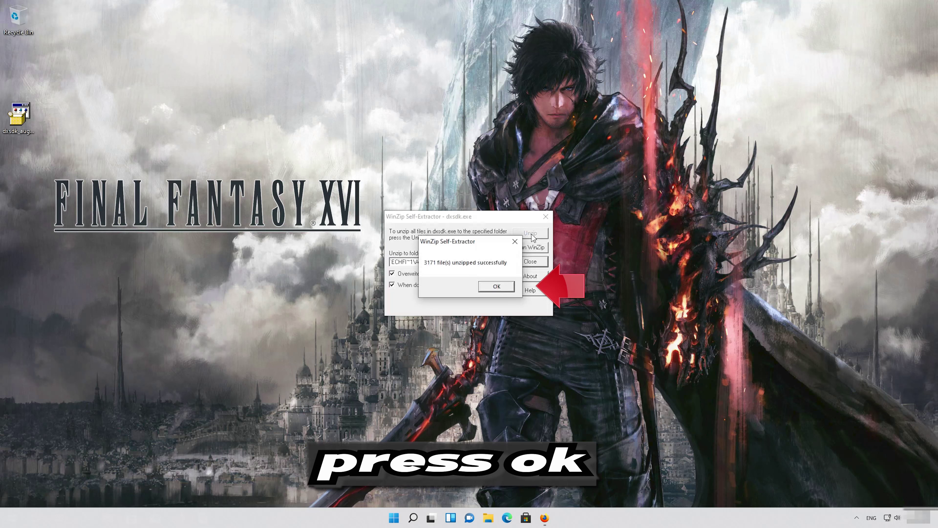
{"action": "left_click", "coordinate": [501, 289]}
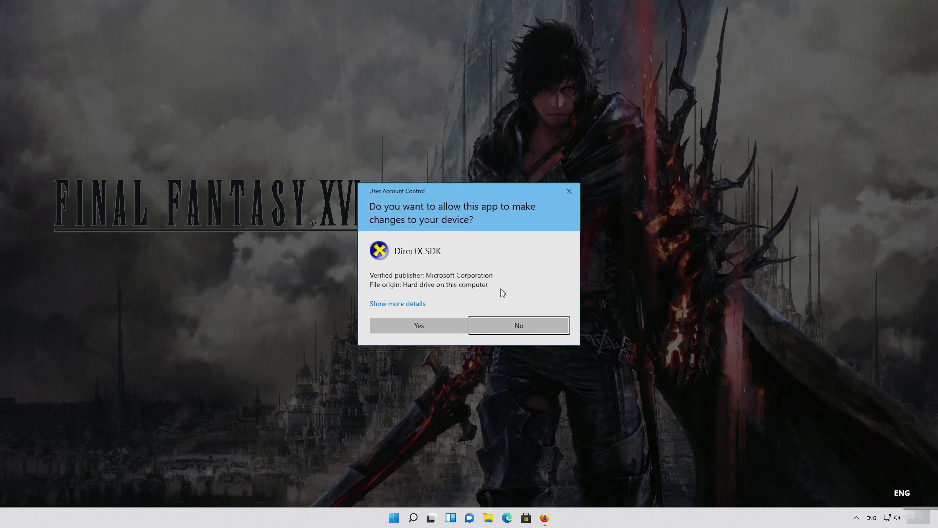
Allow DirectX SDK to make changes to the device and install the required .NET Framework 3.5 Windows feature
{"action": "left_click", "coordinate": [426, 327]}
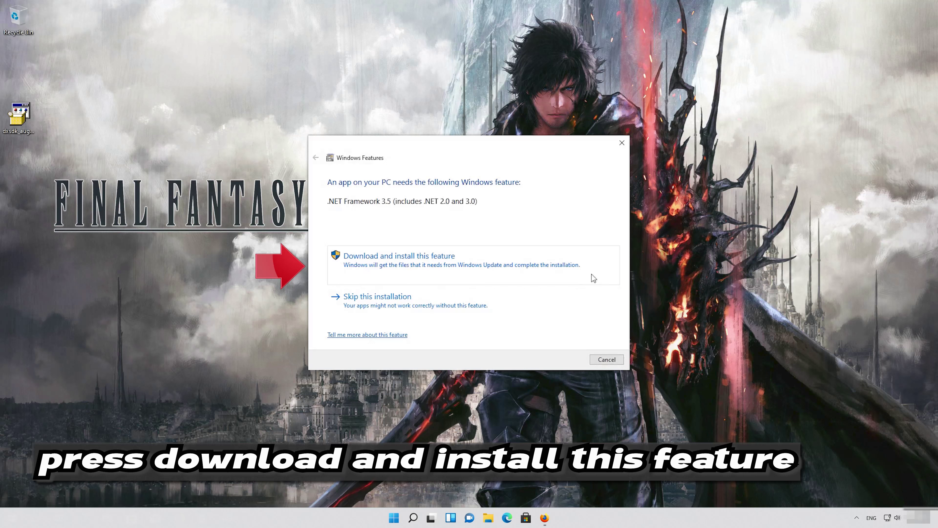
{"action": "left_click", "coordinate": [350, 270]}
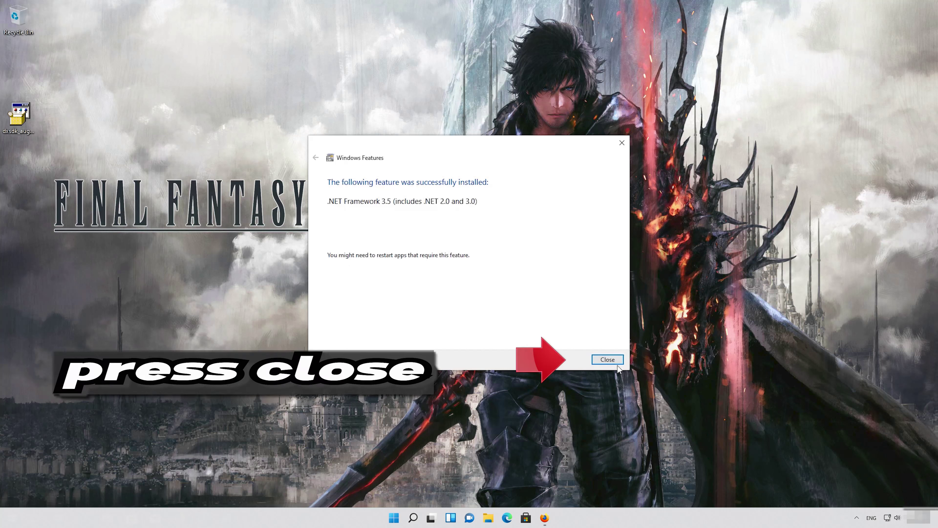
{"action": "left_click", "coordinate": [609, 360]}
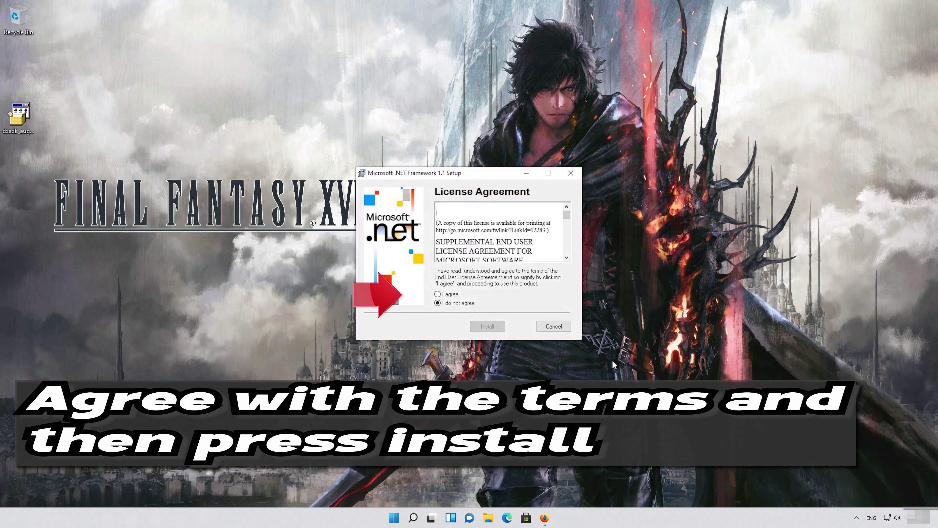